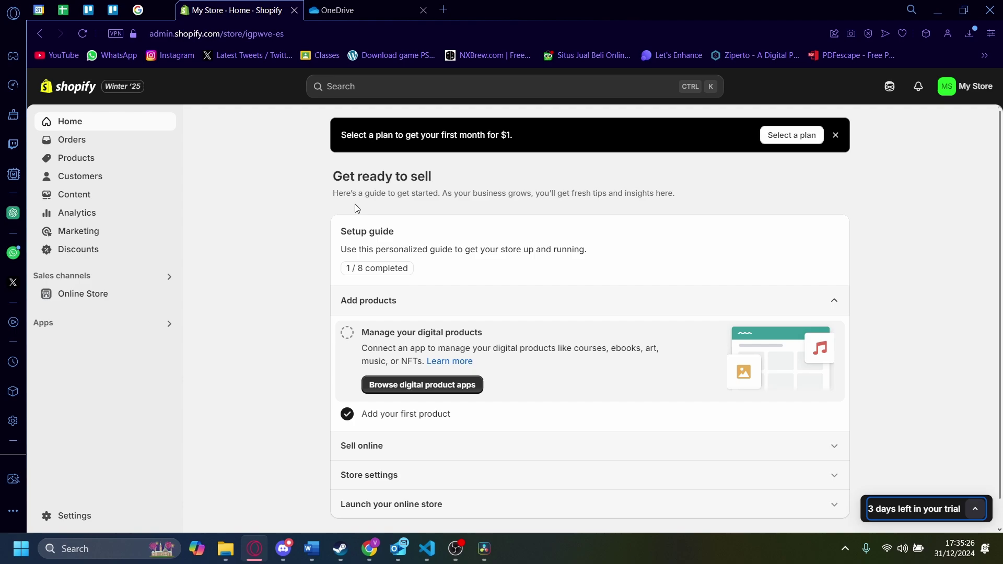
Step: View the on-device data saved by the Shopify admin site via the address-bar site info panel
click(137, 30)
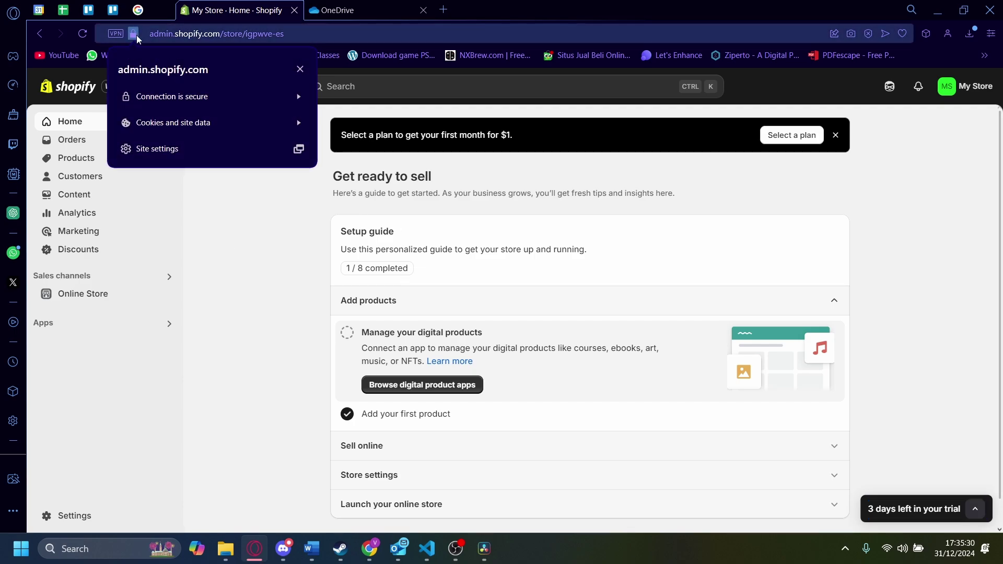
click(199, 130)
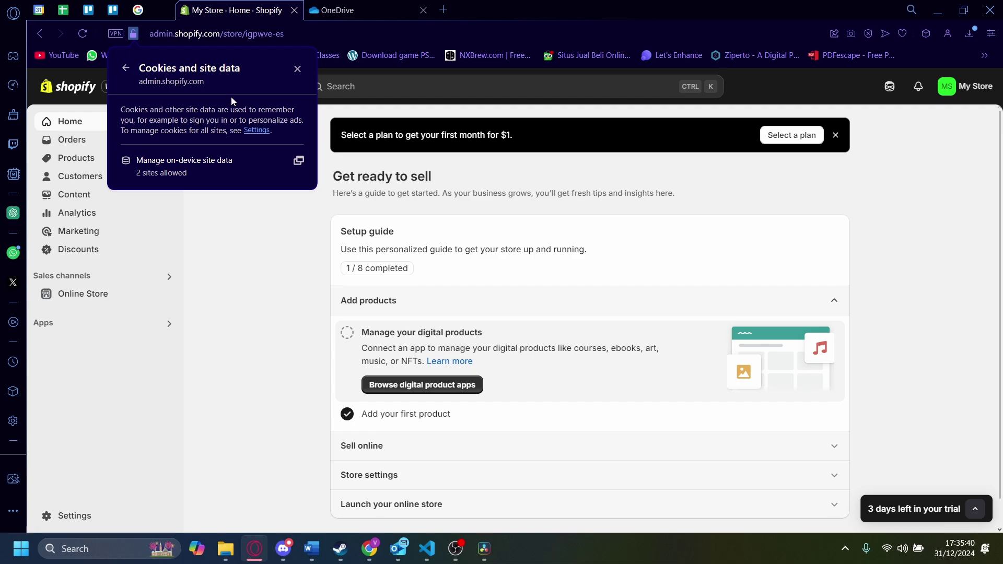
click(192, 166)
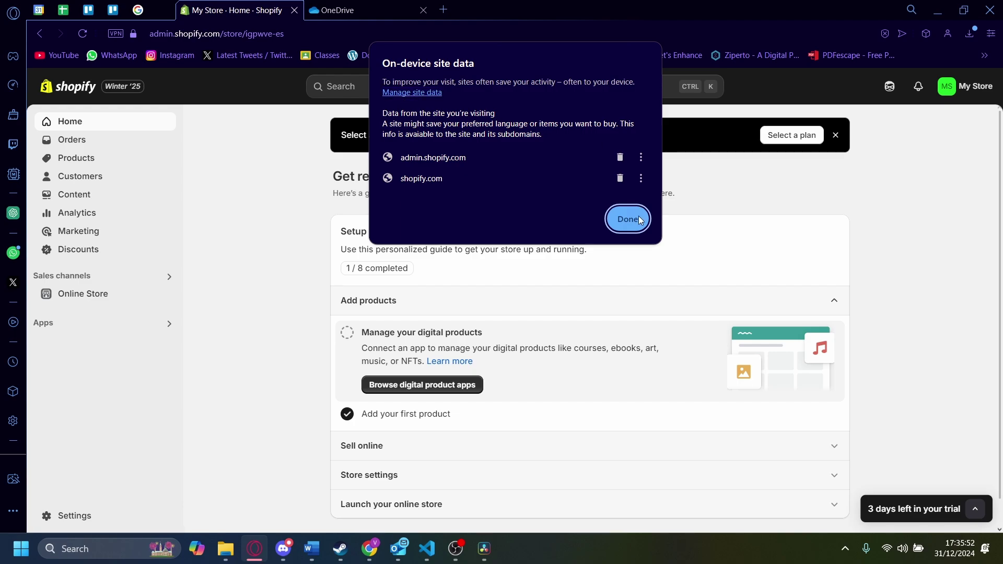
Step: Bring up Opera GX's on-device site data settings showing 'Allow sites to save data' selected
click(420, 94)
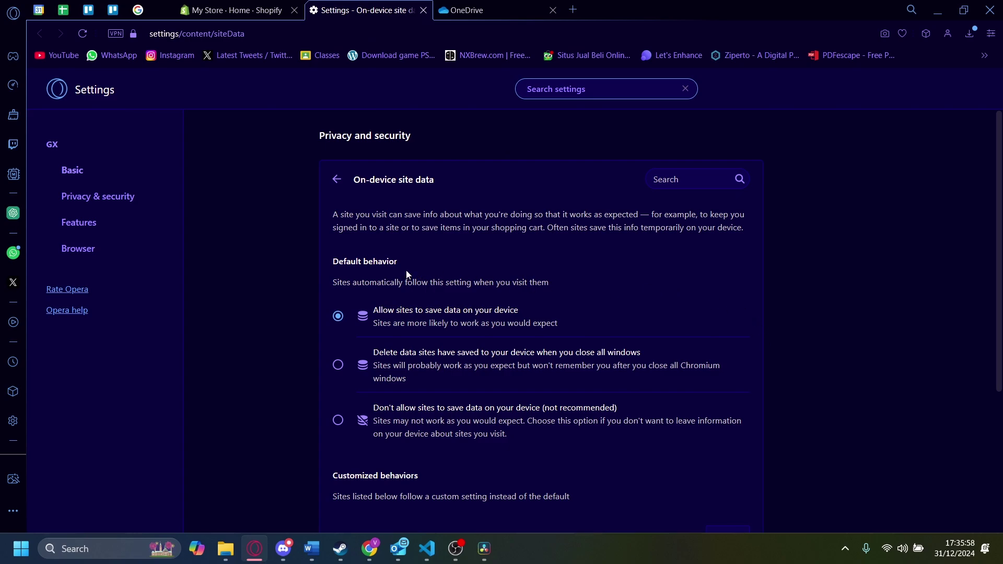
scroll(406, 270, down, 1)
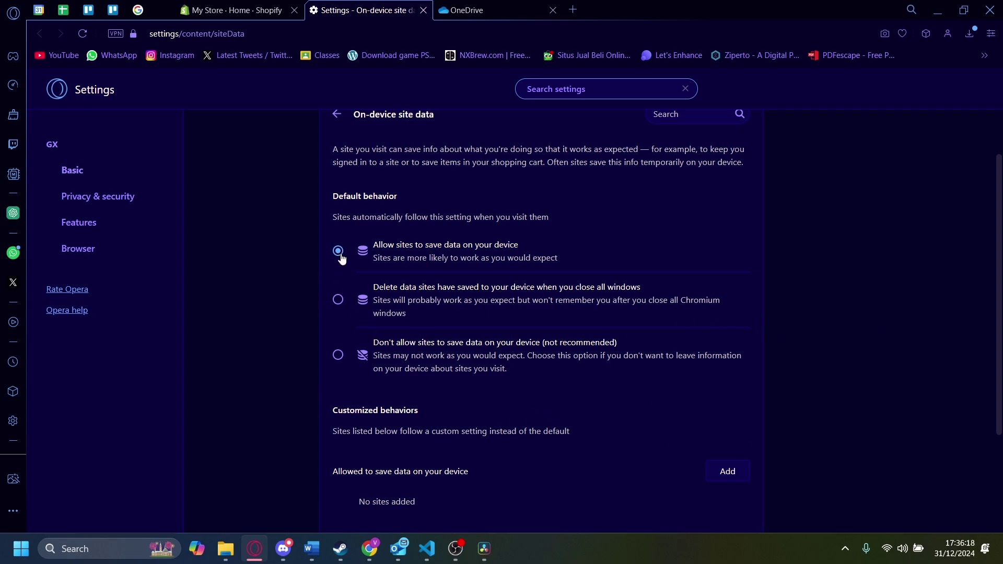
Step: Close the Opera settings tab and site data dialog, then switch to the Chrome window
click(278, 10)
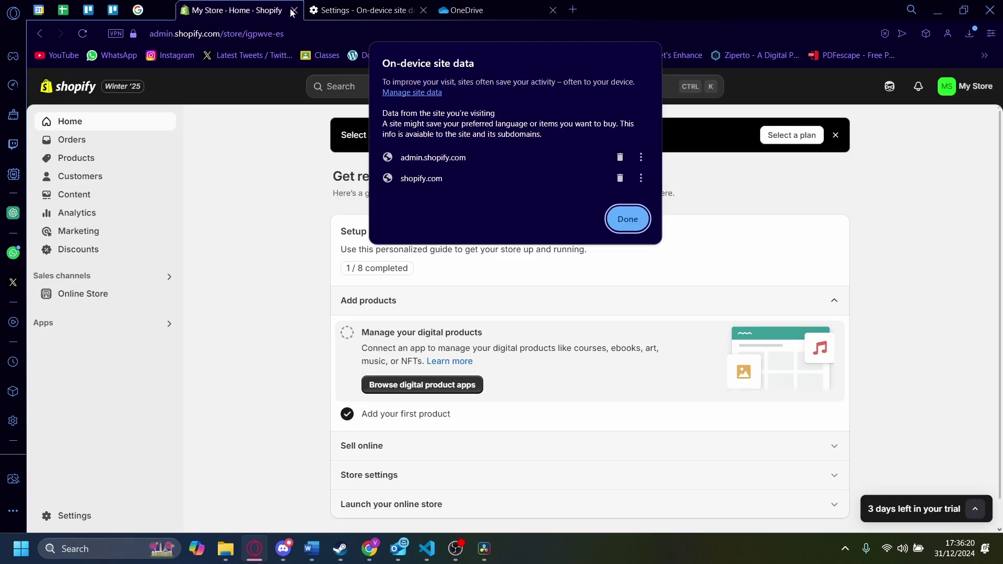
click(421, 11)
click(627, 219)
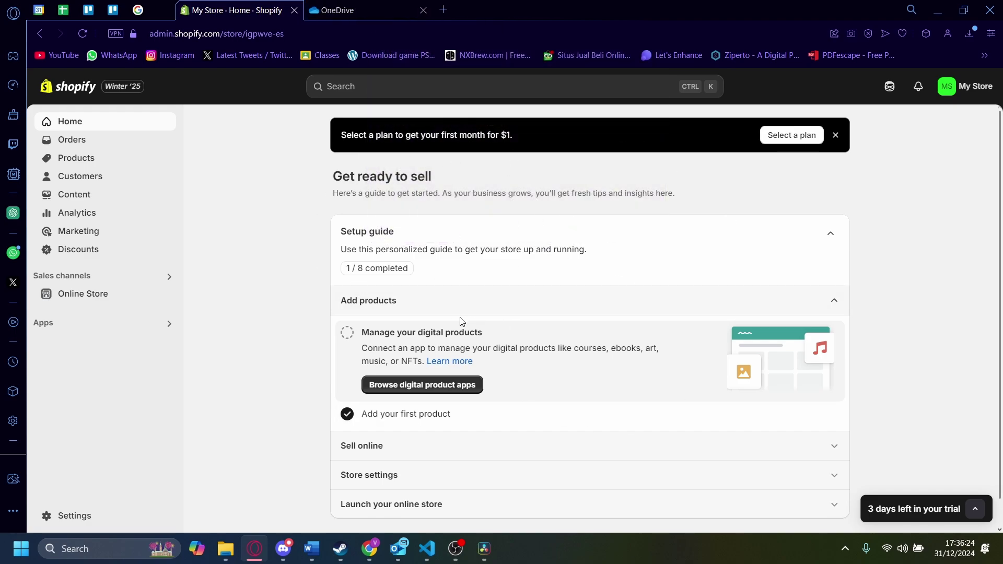
click(376, 548)
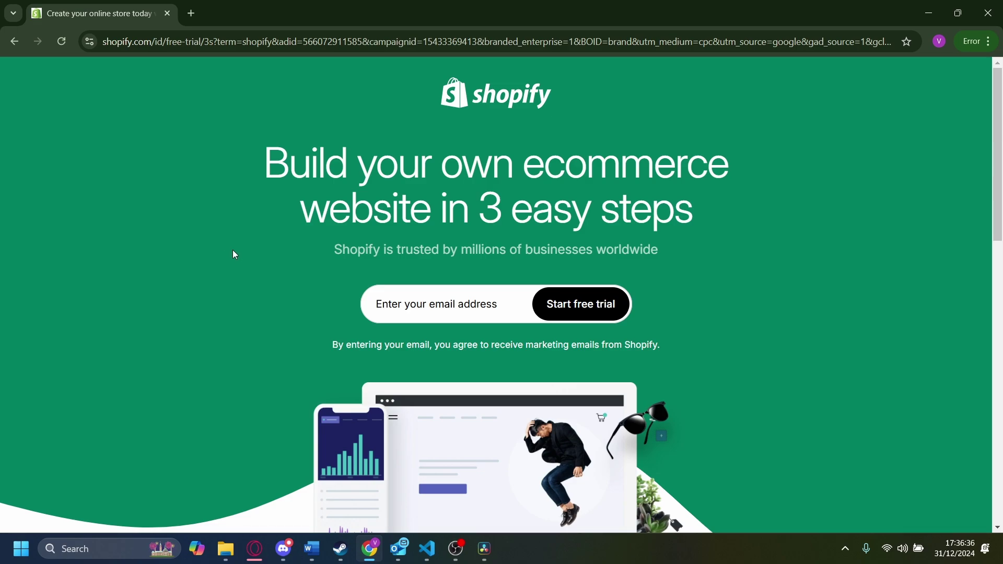
Step: View the on-device data saved by shopify.com via Chrome's site info panel
click(90, 42)
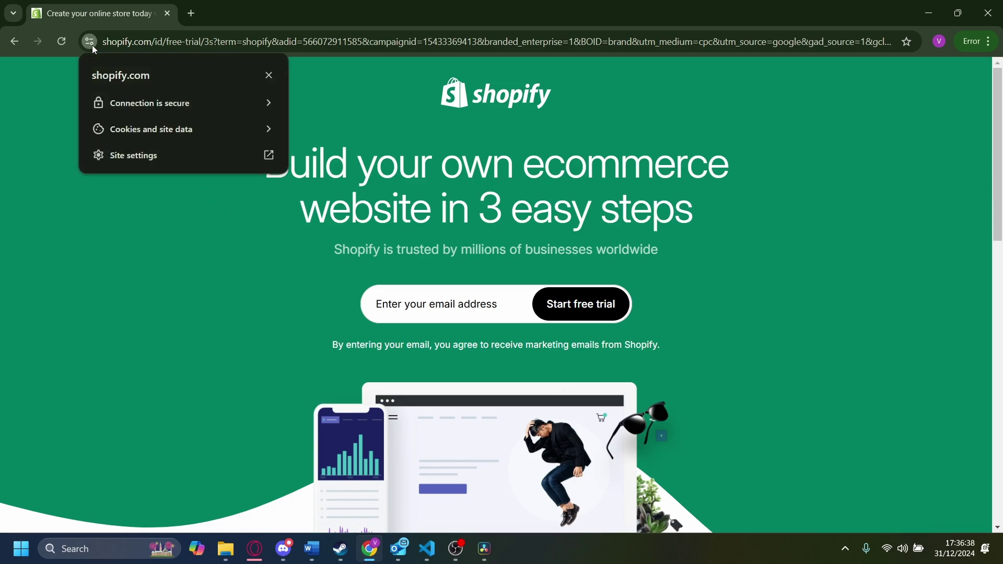
click(149, 130)
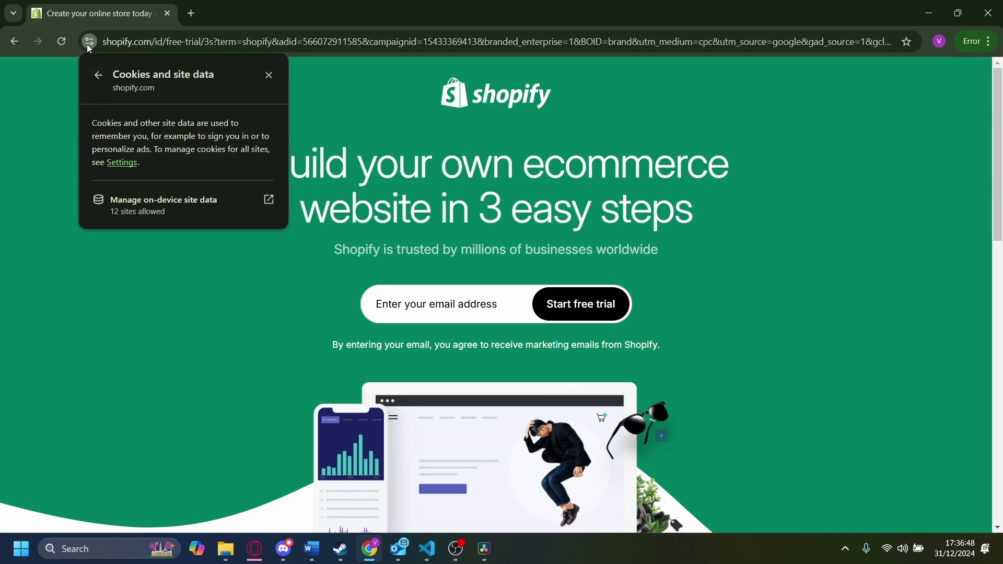
click(169, 204)
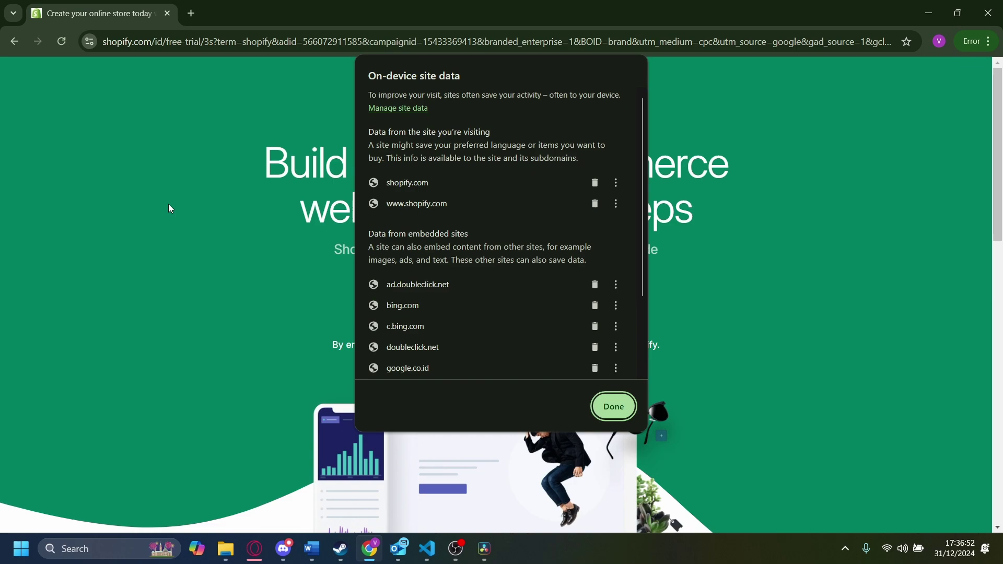
scroll(375, 181, down, 3)
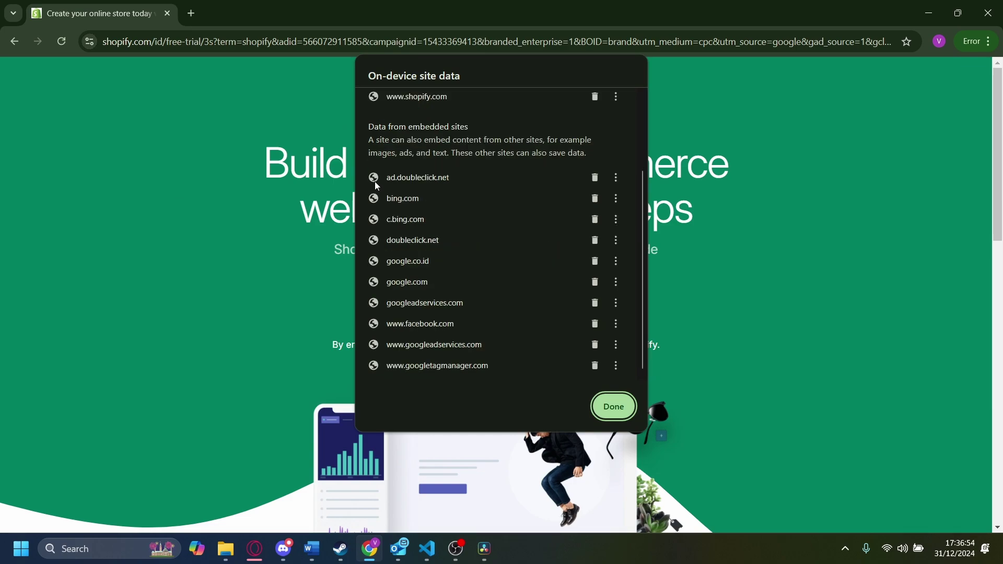
scroll(399, 305, up, 3)
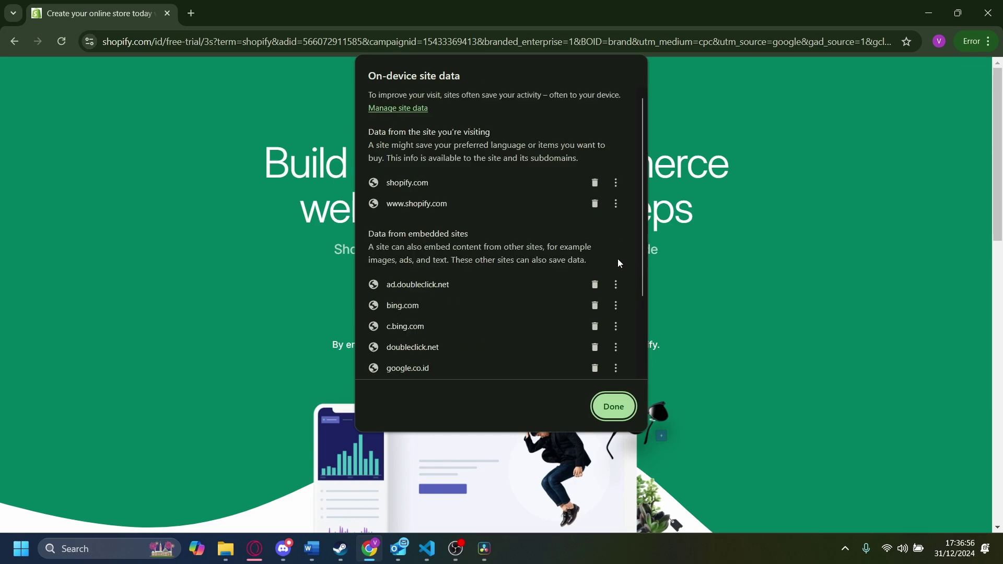